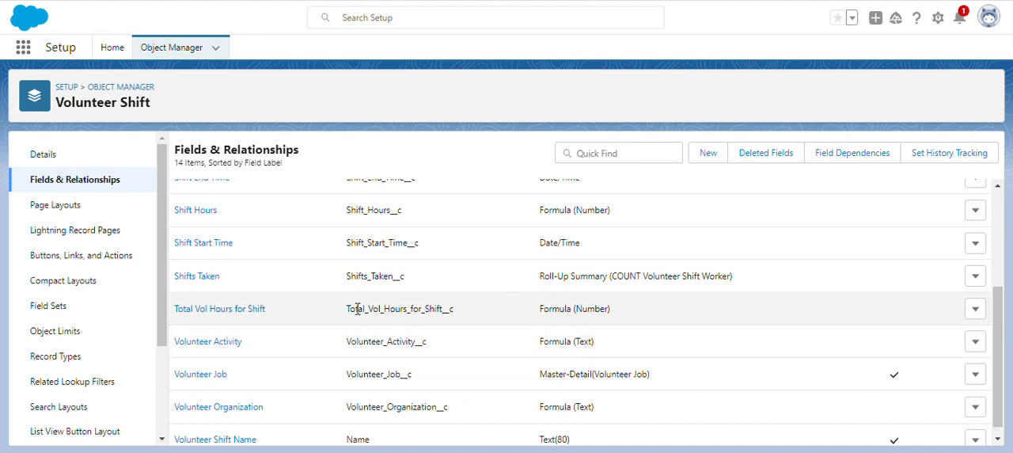
Make the Total Vol Hours for Shift field visible to all profiles, save its field-level security, and review the field's formula
left_click(226, 313)
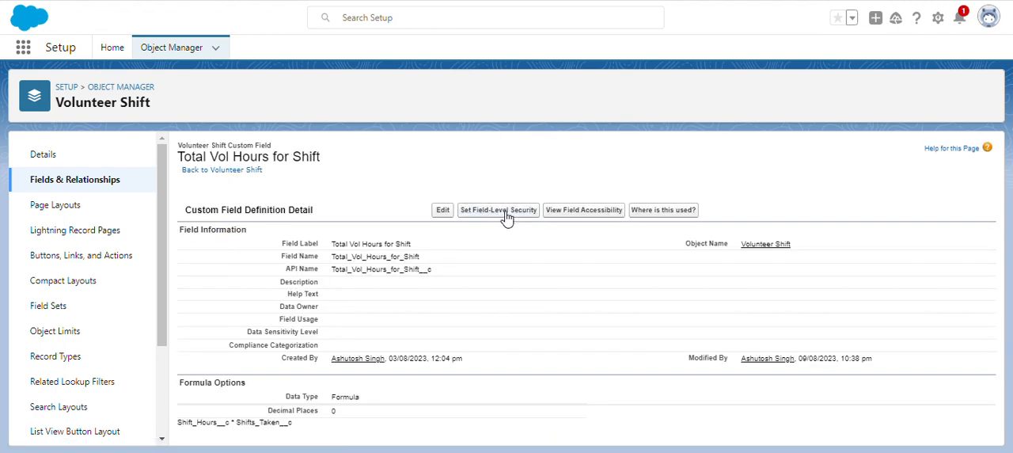
left_click(515, 211)
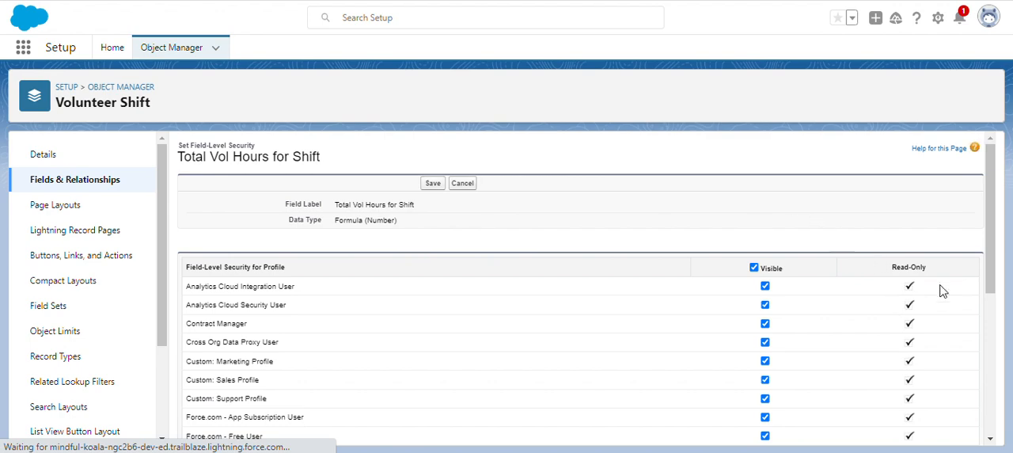
left_click_drag(990, 222, 989, 252)
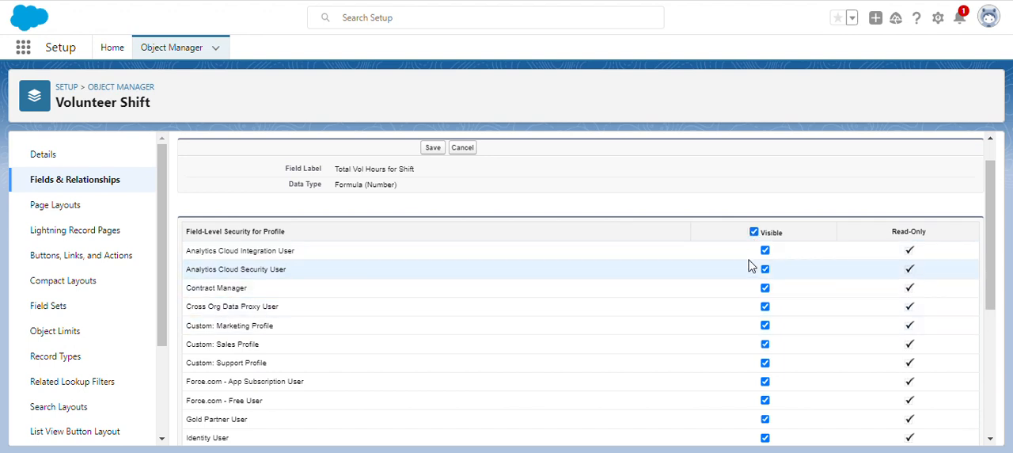
left_click(754, 232)
left_click(754, 232)
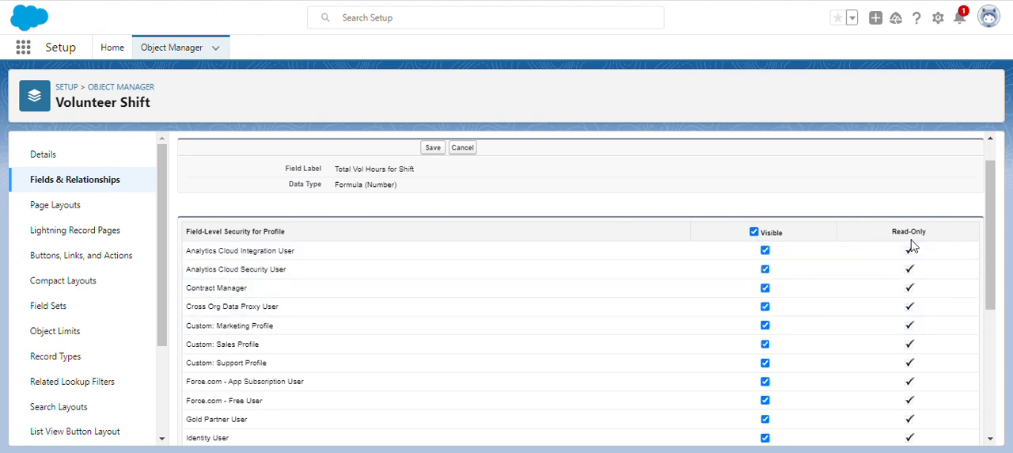
left_click_drag(990, 273, 980, 215)
left_click(433, 183)
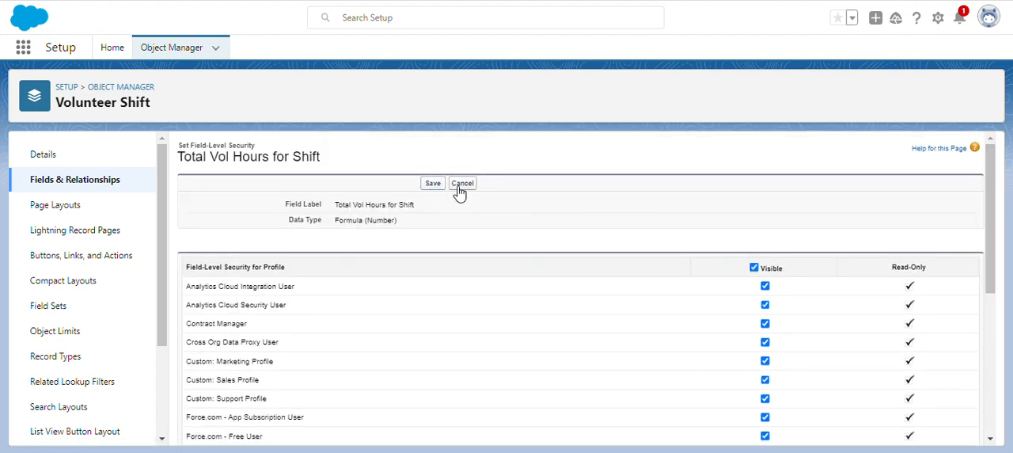
left_click(428, 183)
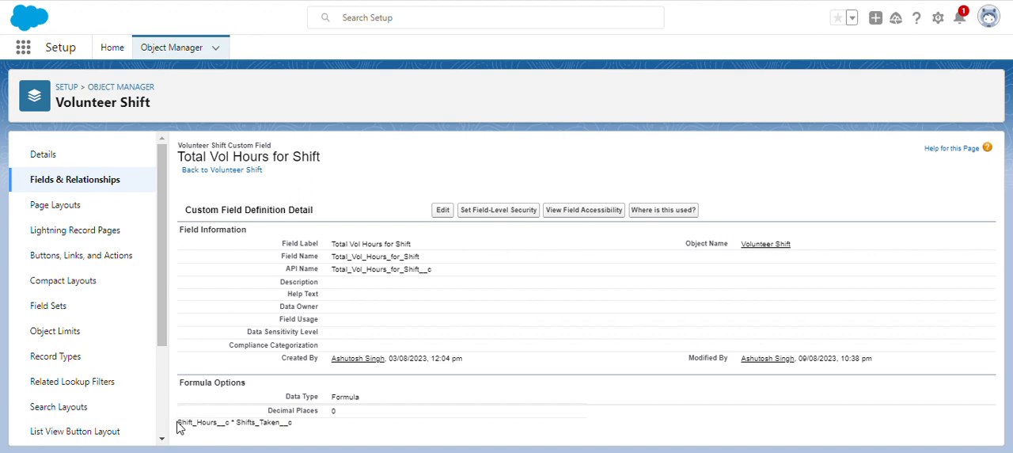
left_click_drag(295, 424, 178, 430)
left_click(434, 418)
Switch to the Sales app and start a new Volunteer Shift record with the shift name auto
key("ctrl+shift+Tab")
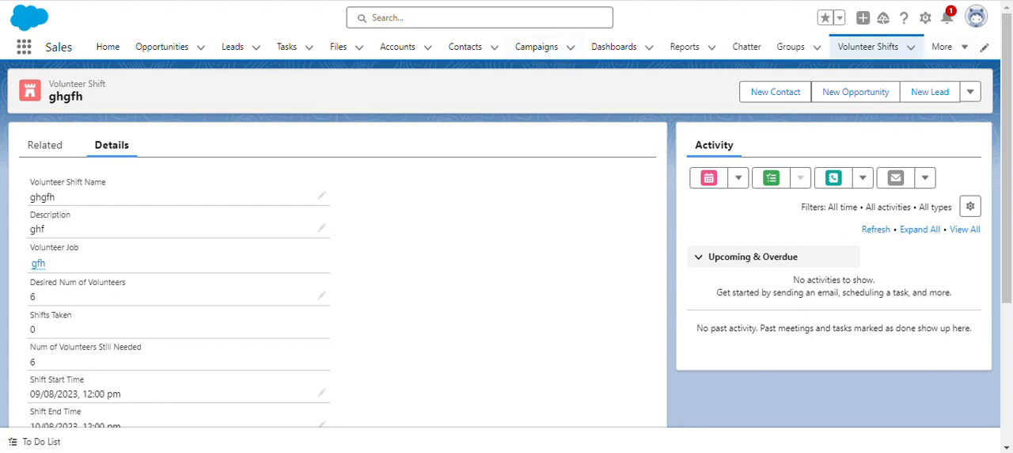
key("F5")
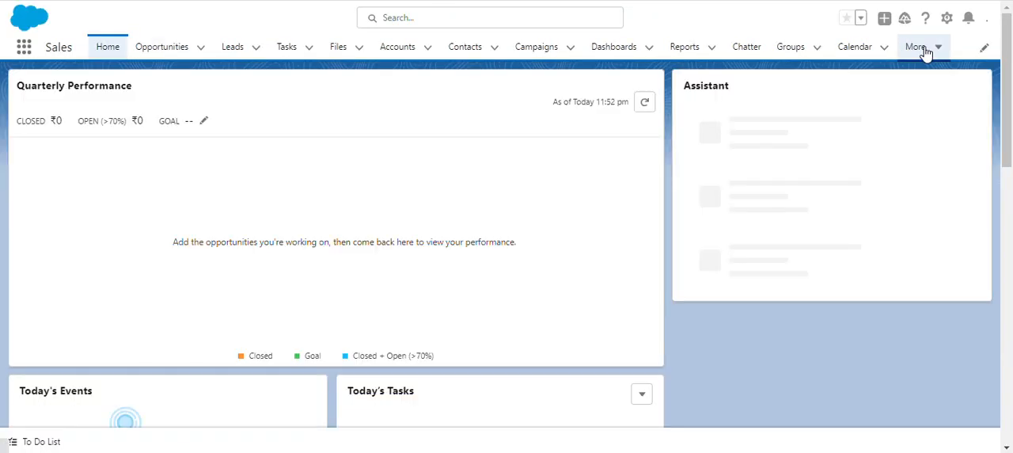
left_click(925, 50)
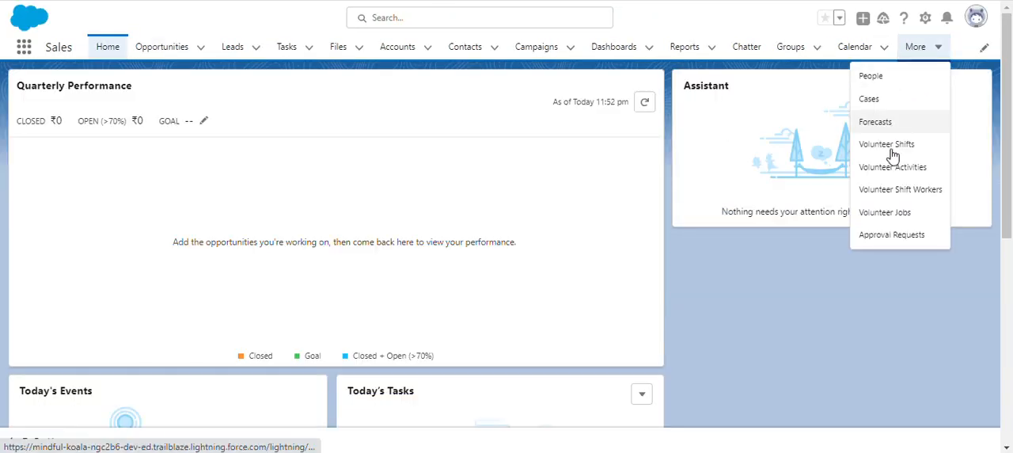
left_click(938, 144)
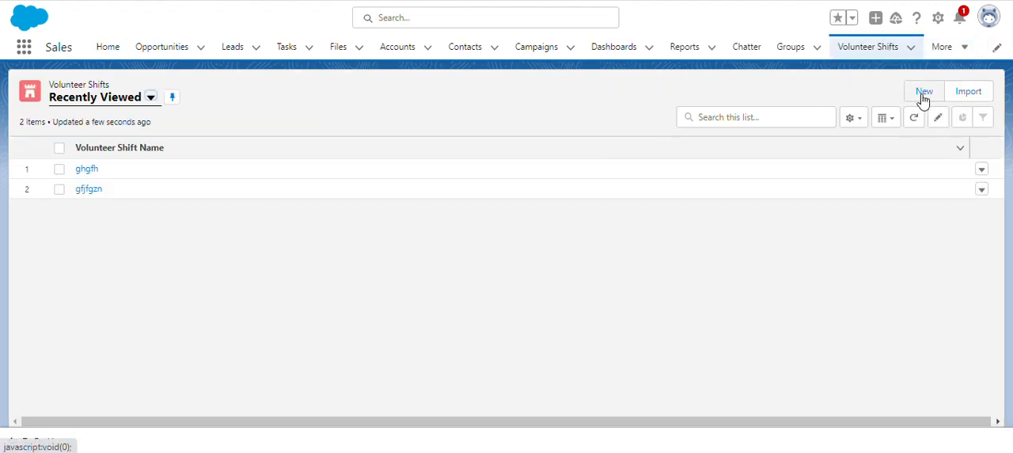
left_click(923, 94)
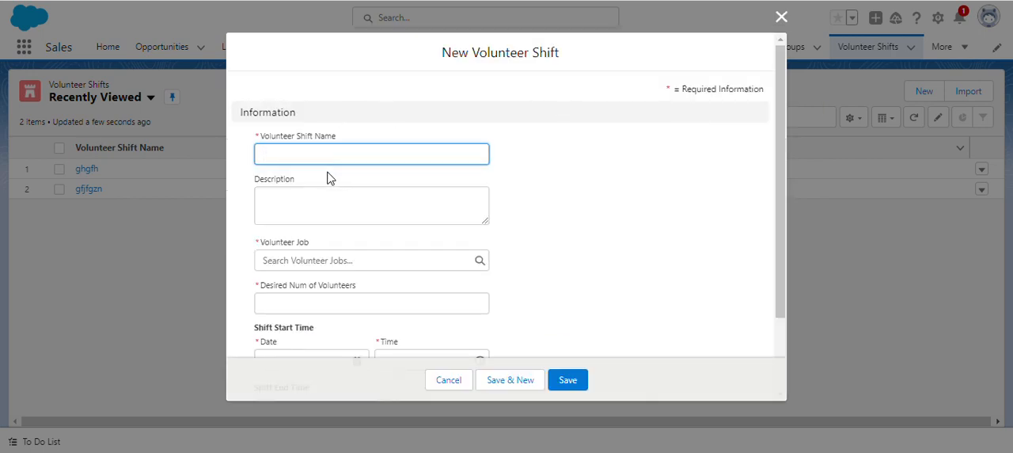
type("au")
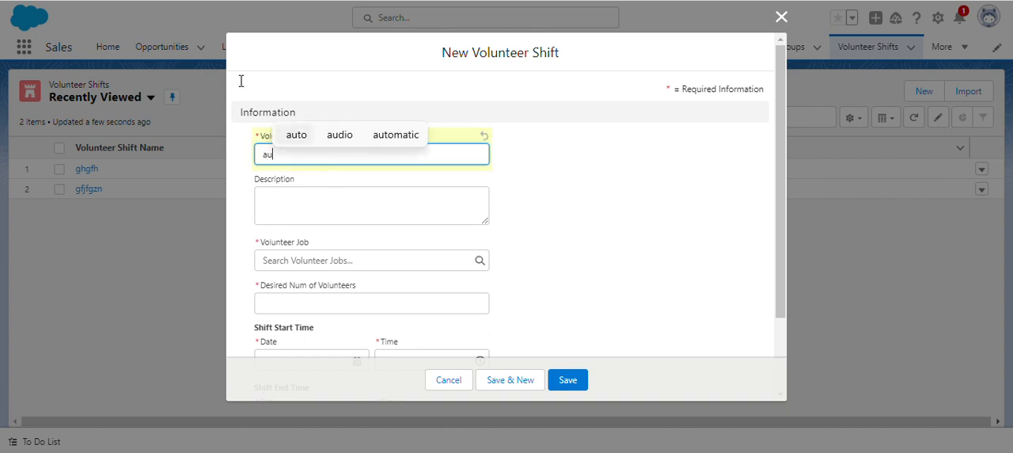
left_click(296, 134)
left_click(627, 209)
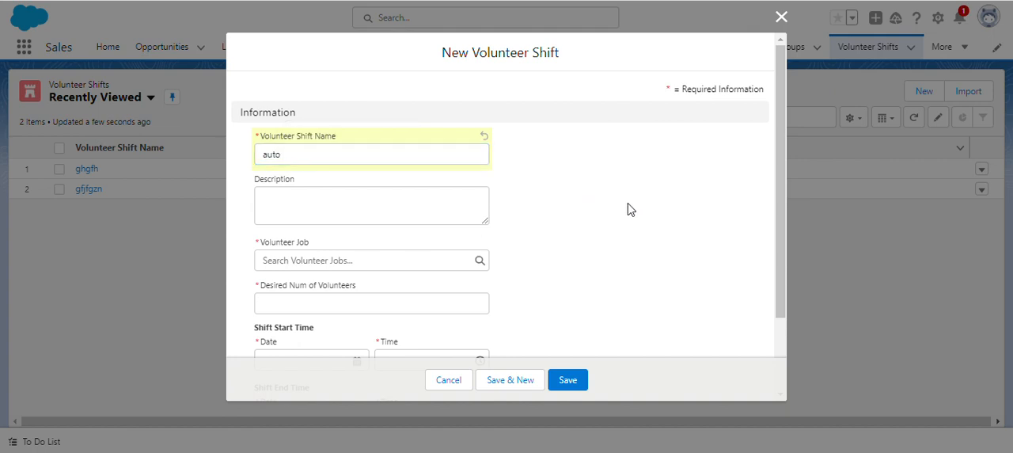
Assign the volunteer job dgjz to the shift and set the desired number of volunteers to 15
left_click(338, 261)
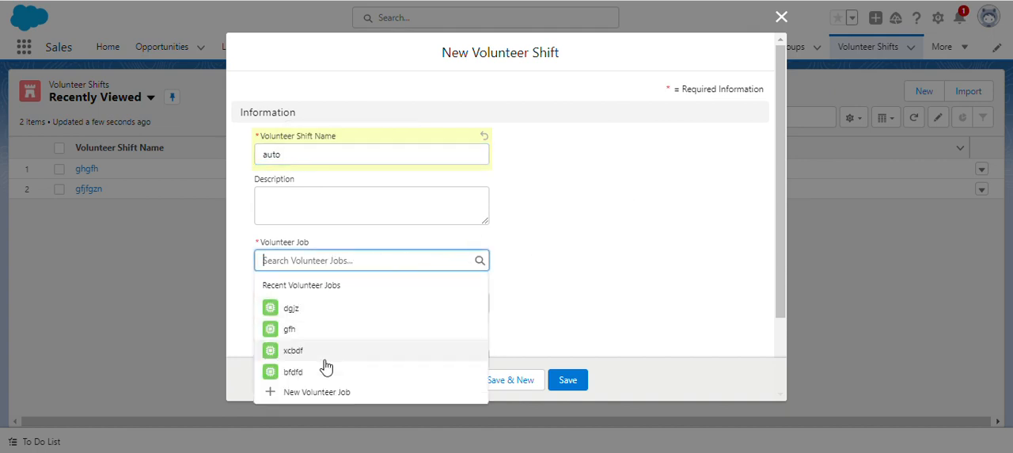
left_click(318, 315)
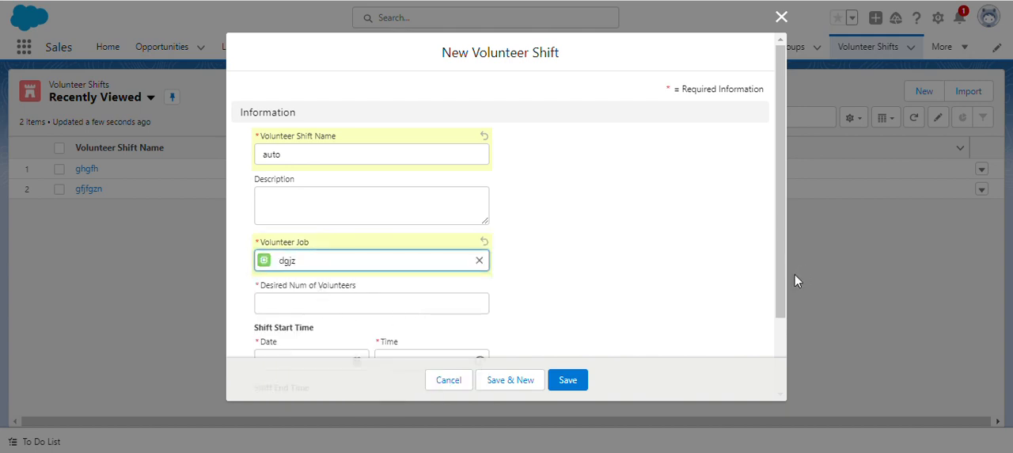
scroll(780, 300, "down", 3)
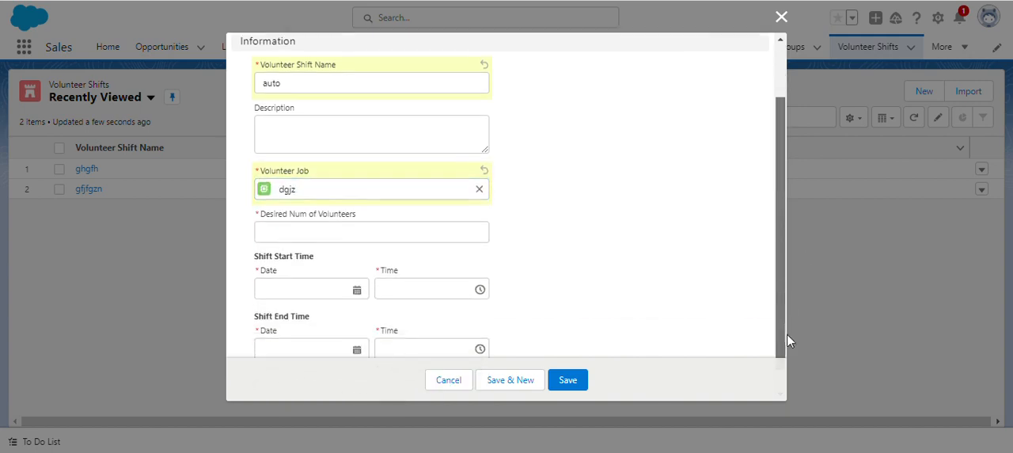
left_click(406, 212)
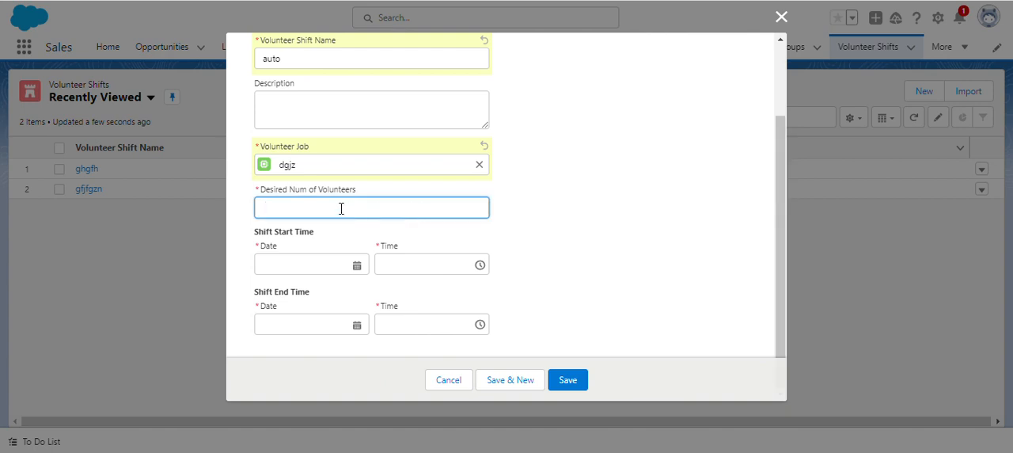
type("15")
left_click(541, 283)
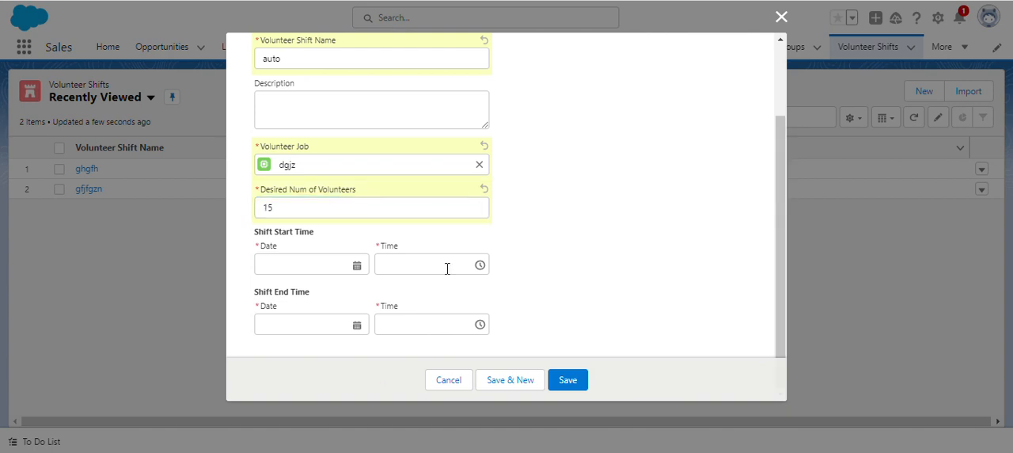
Set the shift's start date to 17/08/2023 and end date to 23/08/2023, and save the record
left_click(331, 268)
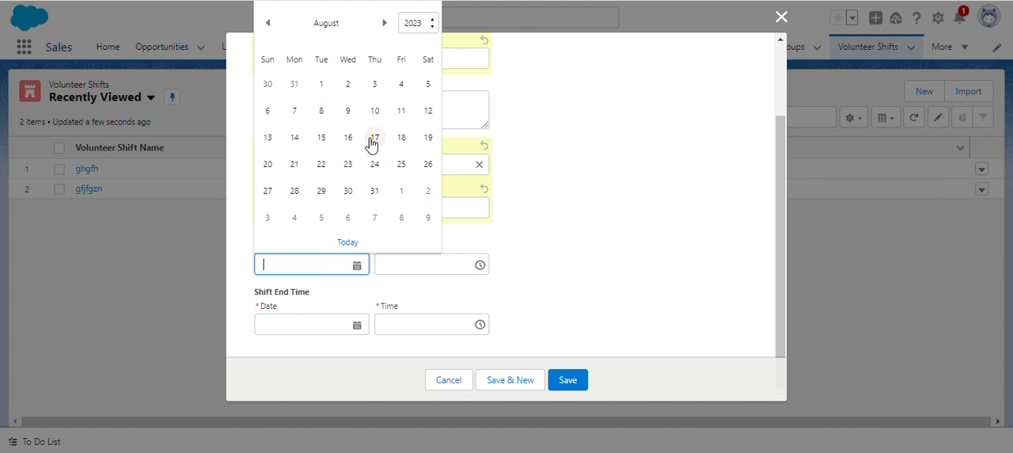
left_click(375, 138)
left_click(596, 303)
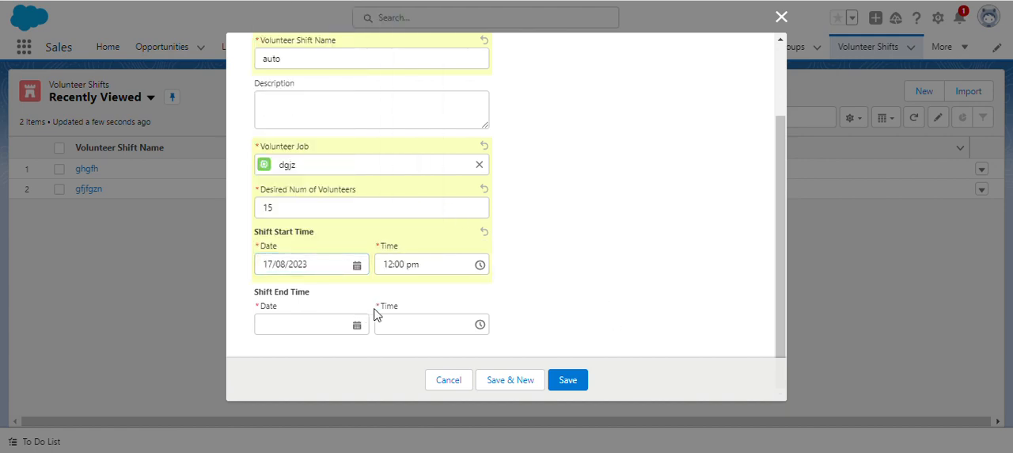
left_click(303, 327)
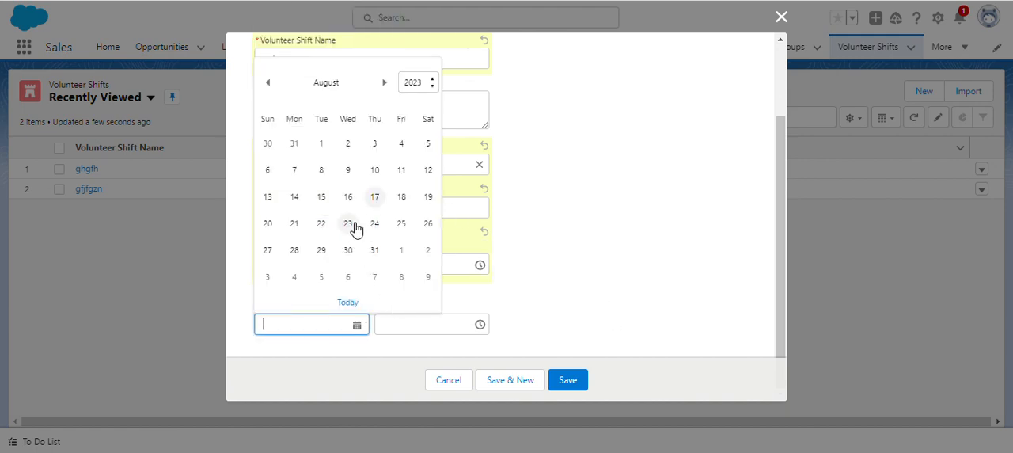
left_click(349, 225)
left_click(563, 381)
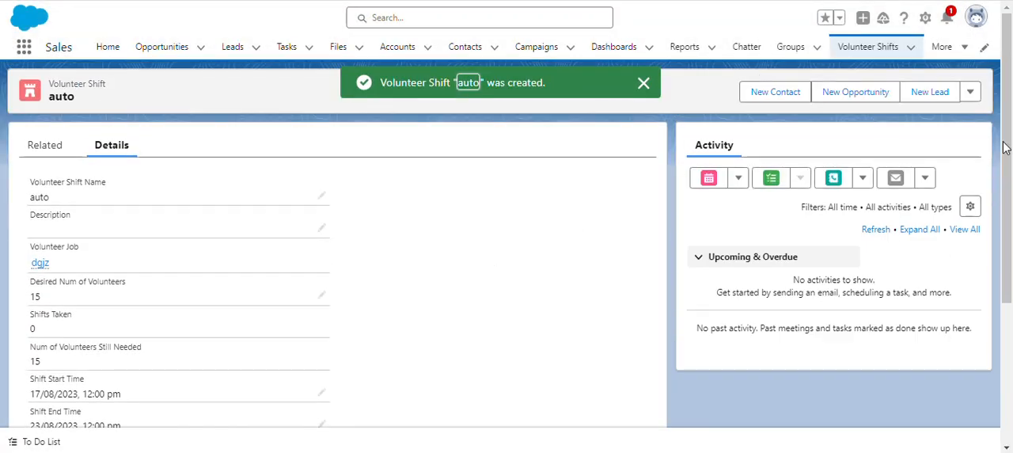
Check the Total Vol Hours for Shift field in the details of the saved auto shift record
left_click_drag(1004, 147, 1003, 341)
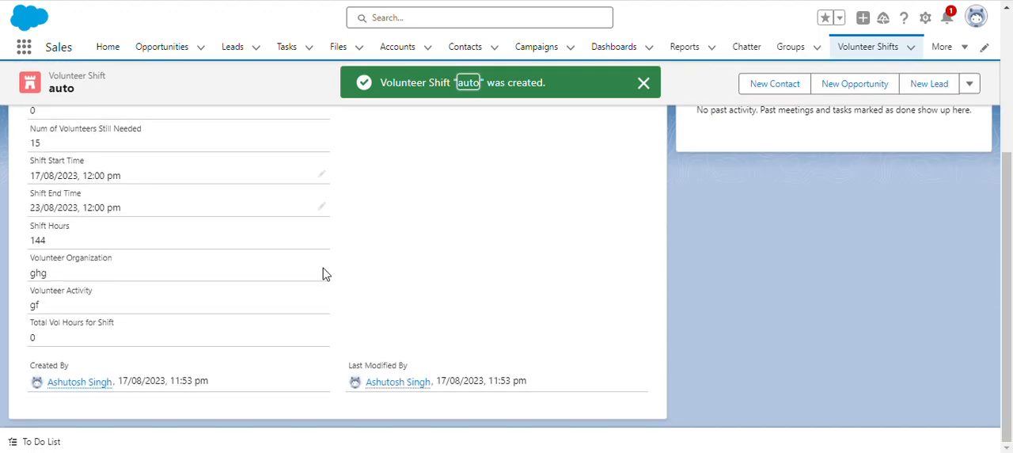
left_click_drag(24, 327, 117, 325)
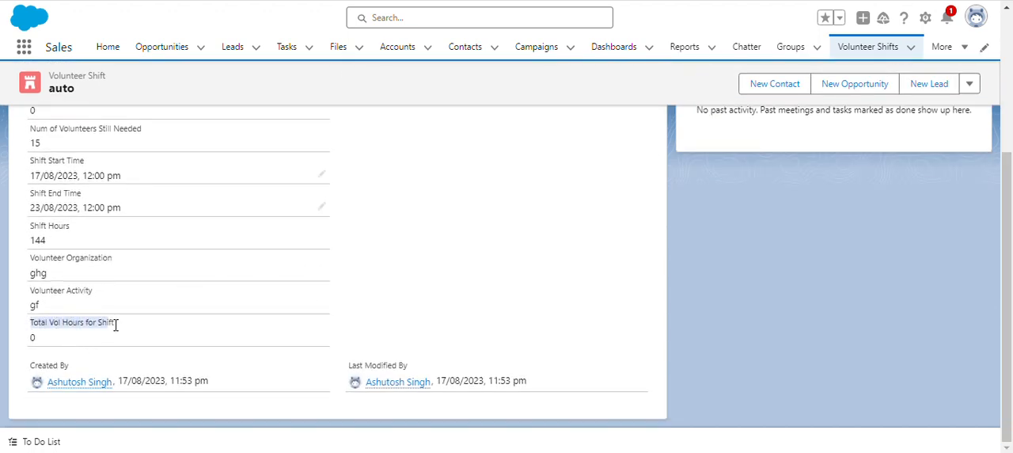
left_click(44, 334)
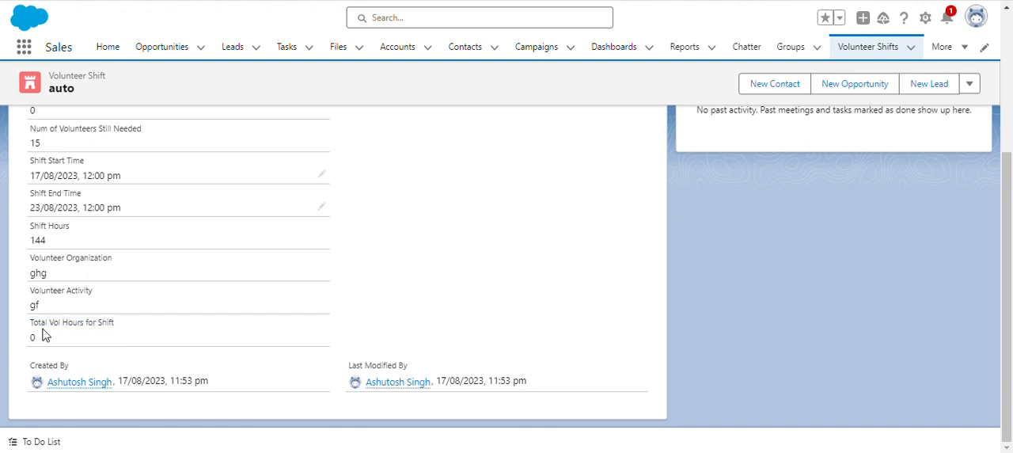
left_click_drag(28, 330, 120, 339)
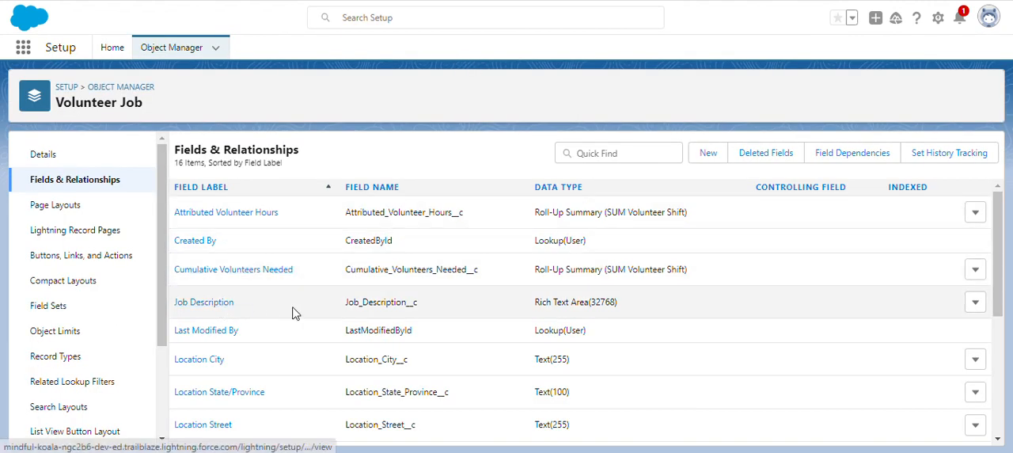
left_click(219, 309)
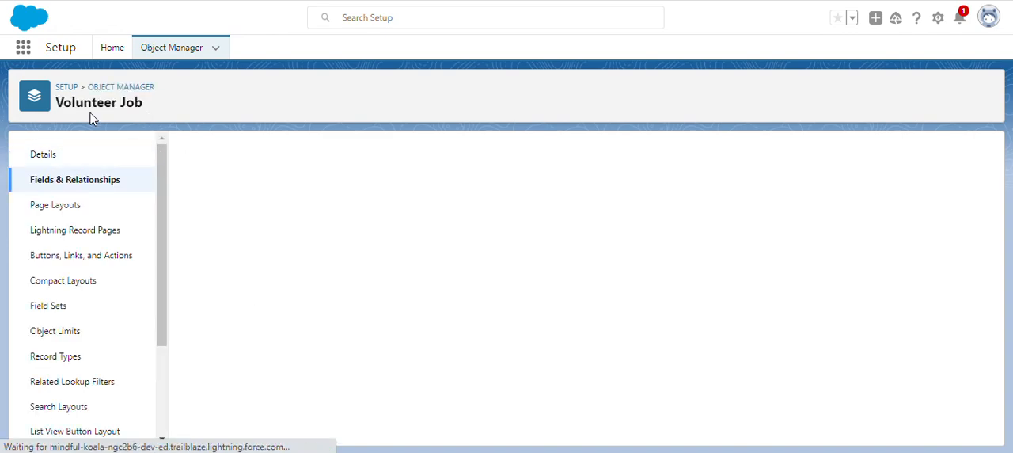
left_click(95, 181)
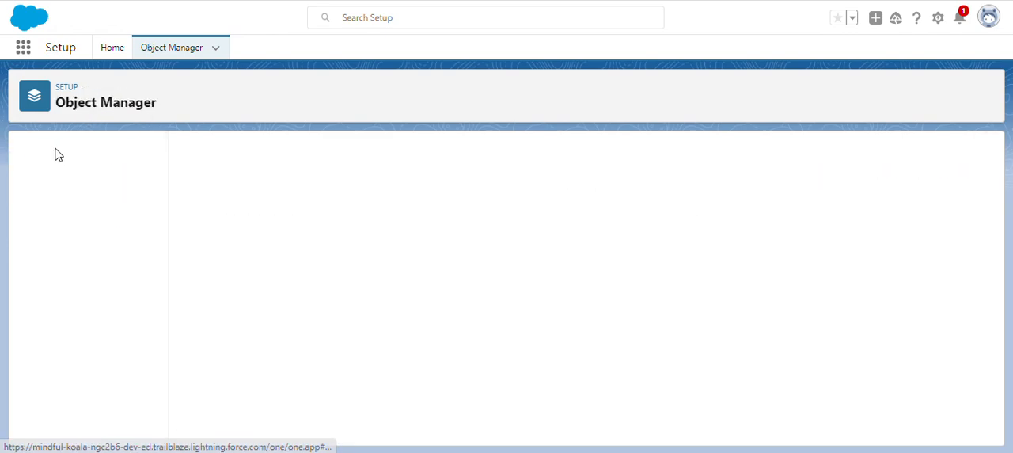
left_click_drag(53, 108, 182, 110)
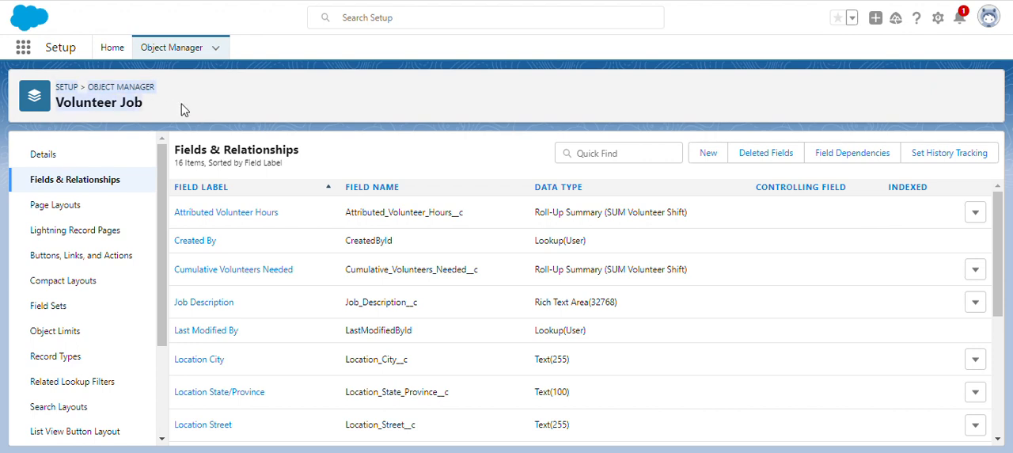
left_click(166, 109)
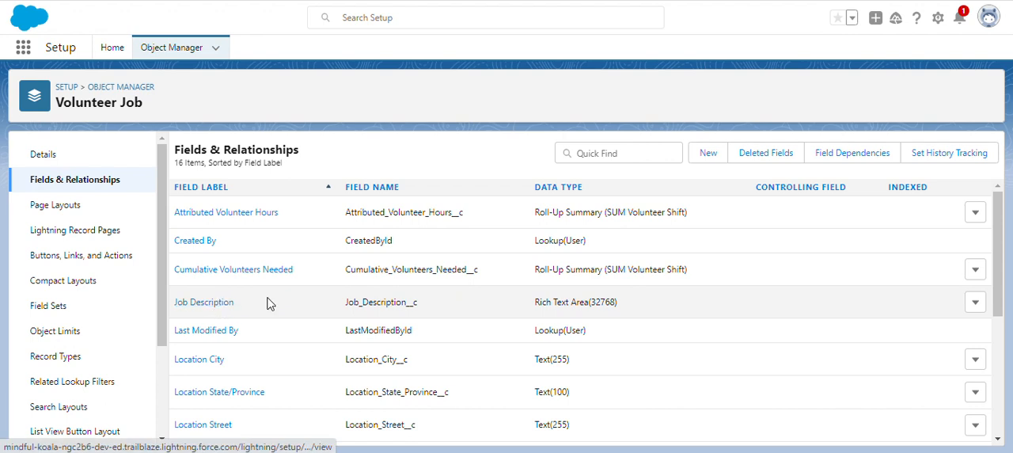
Open the Job Description field of the Volunteer Job object and review its field definition details
left_click(204, 314)
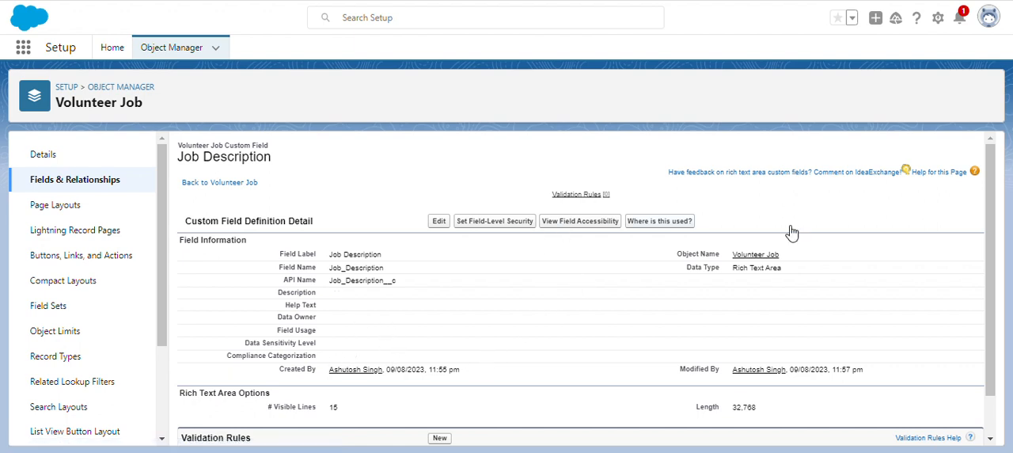
scroll(990, 312, "down", 1)
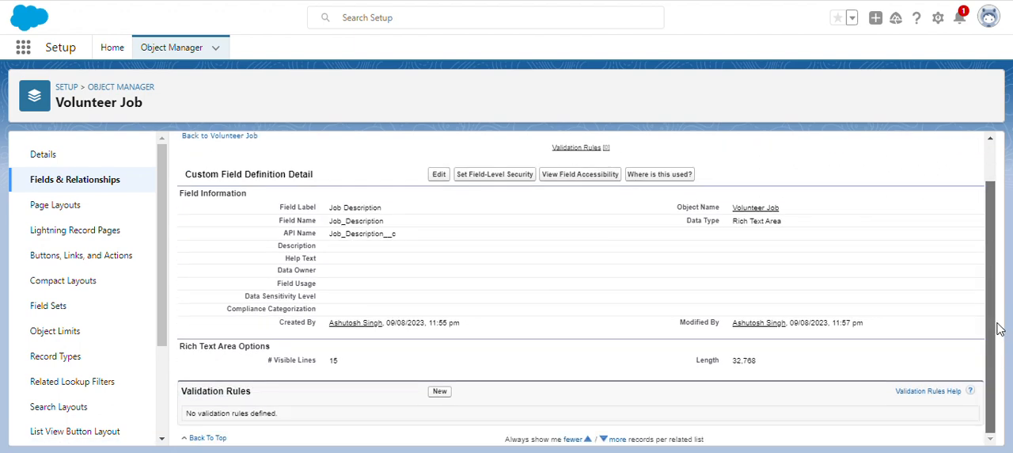
scroll(600, 261, "up", 1)
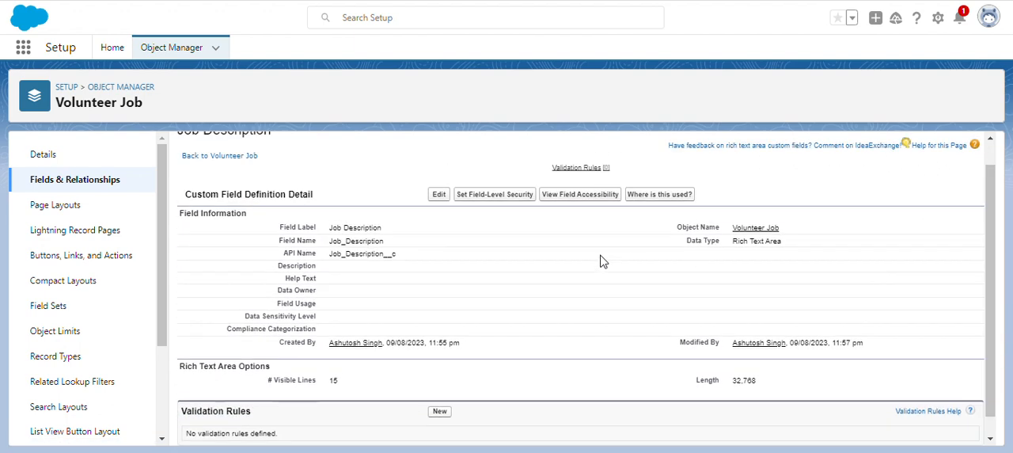
Check which data type is selected for the Job Description field in its Change Field Type settings, and cancel without changing it
left_click(442, 196)
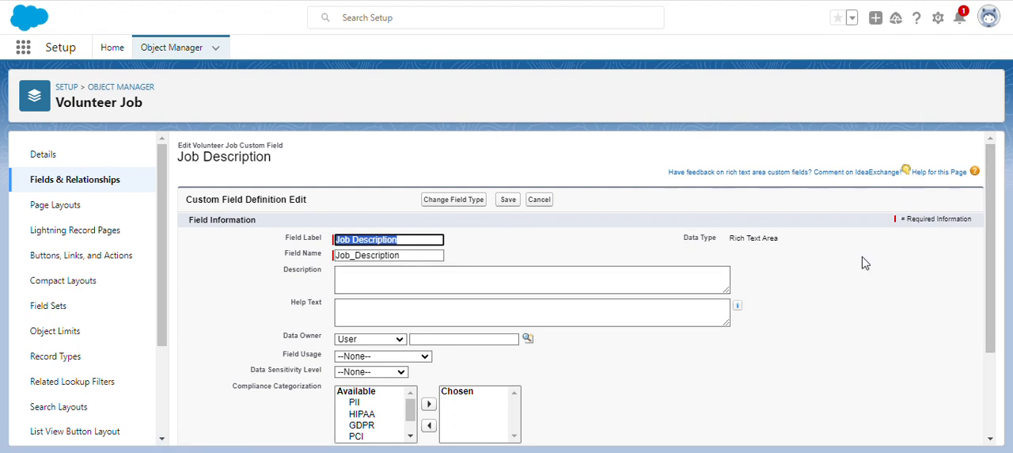
left_click(424, 200)
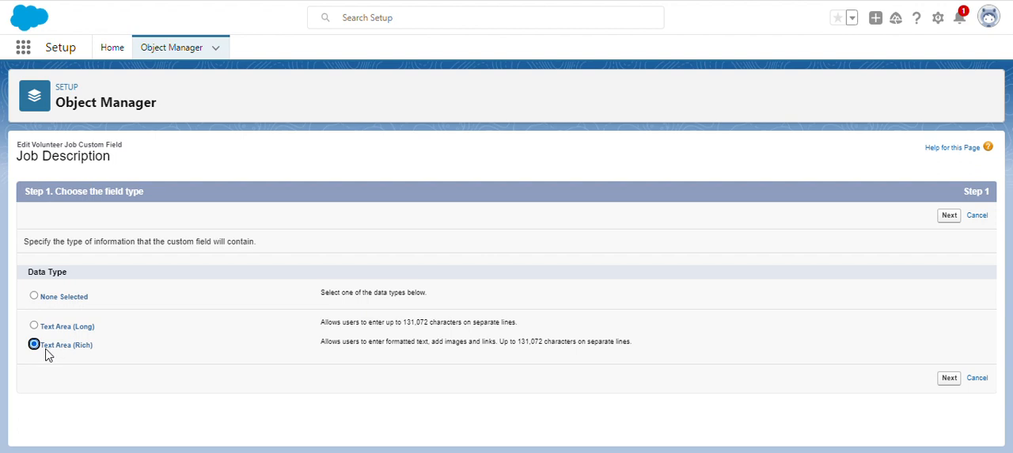
left_click_drag(108, 342, 35, 349)
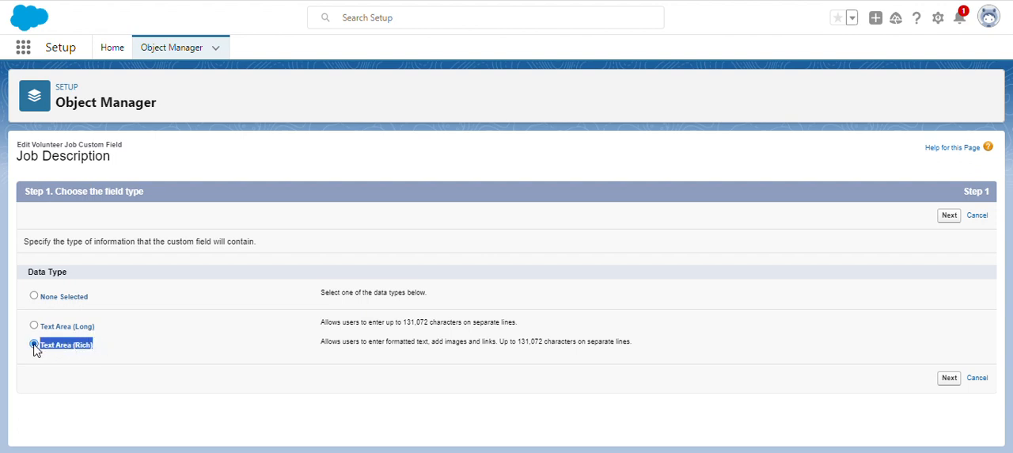
left_click(91, 366)
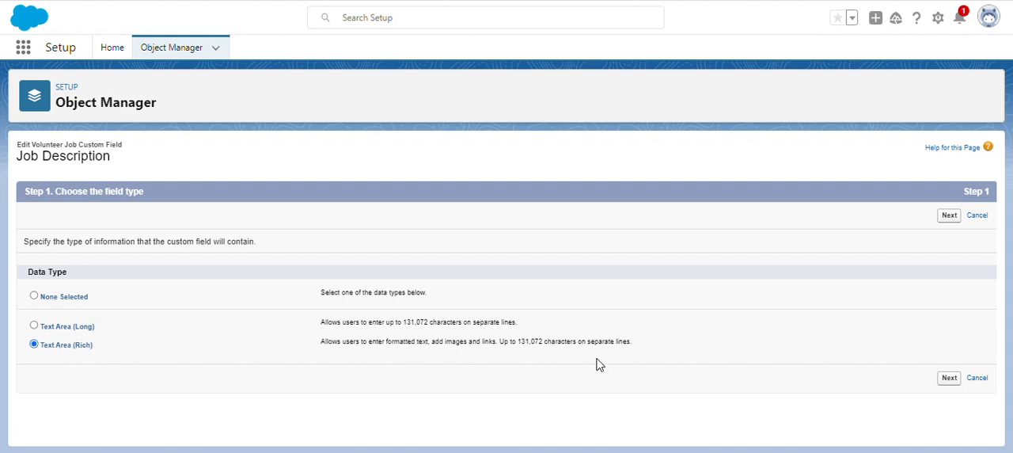
left_click(982, 379)
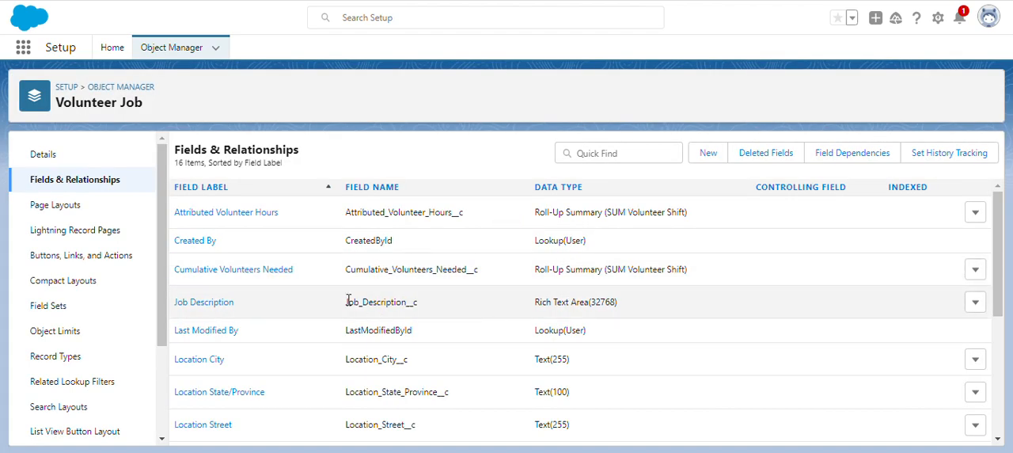
Check the Job Description field's data type in the field list, inspect its editable Rich Text Area options, and cancel the edit
left_click_drag(639, 302, 591, 307)
left_click(550, 306)
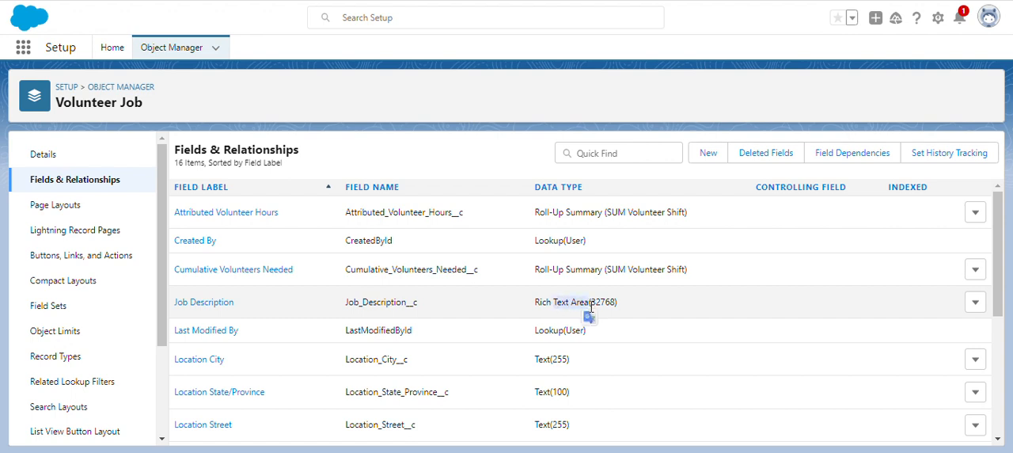
left_click(199, 307)
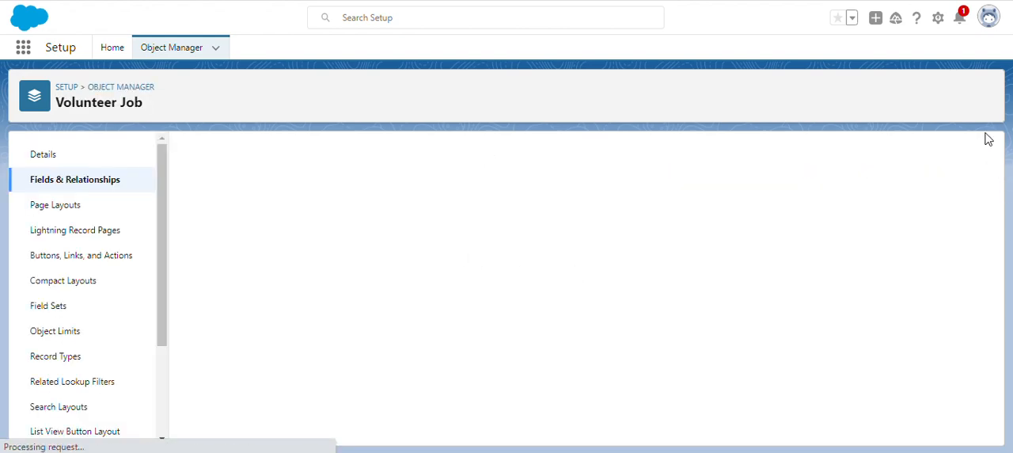
left_click_drag(992, 181, 1005, 290)
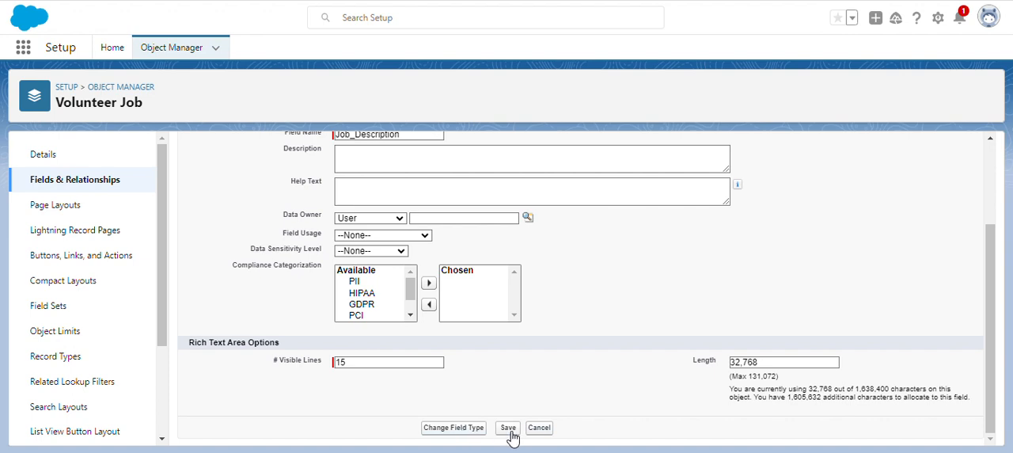
left_click(545, 430)
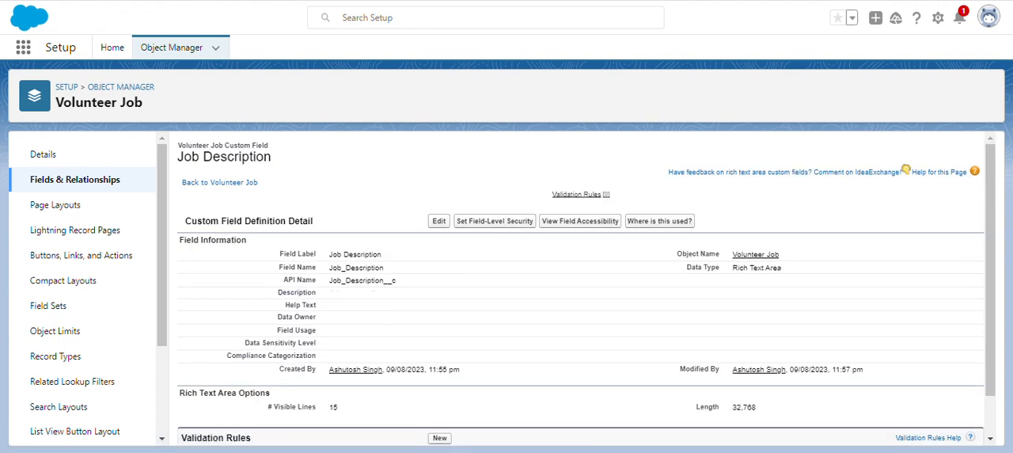
Switch to the text editor and highlight the note line "Verify the Challenge 3 now", ending with it deselected
key("alt+Tab")
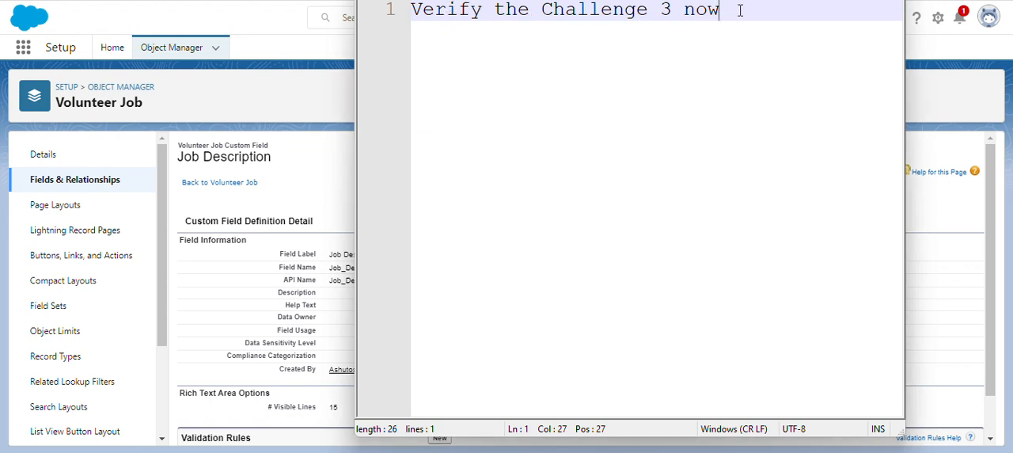
left_click_drag(734, 10, 401, 11)
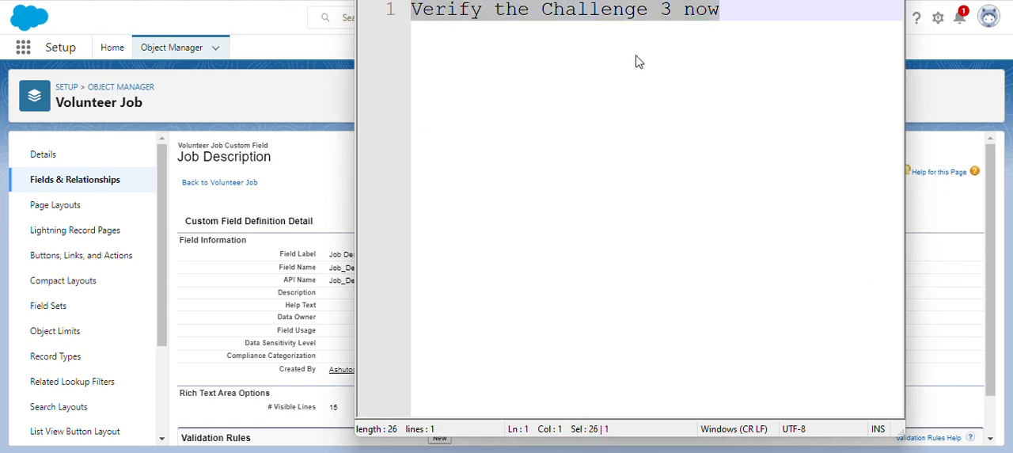
left_click(707, 37)
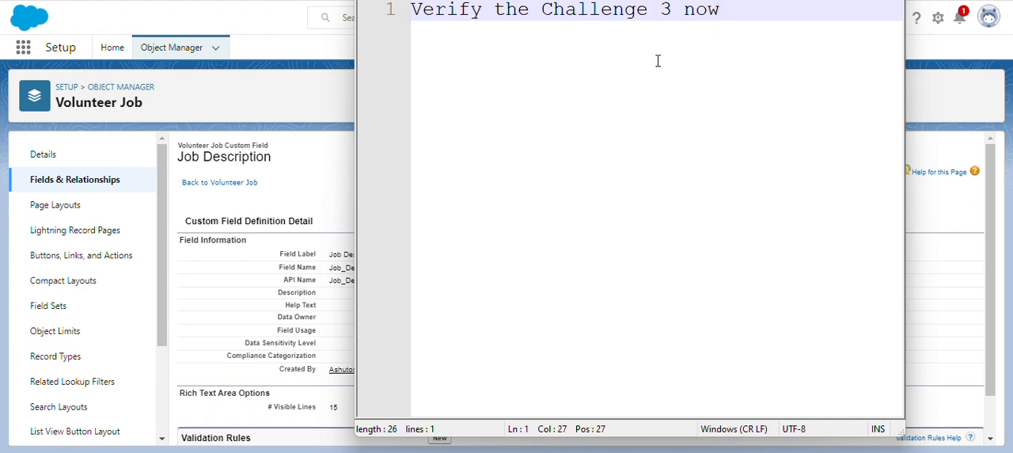